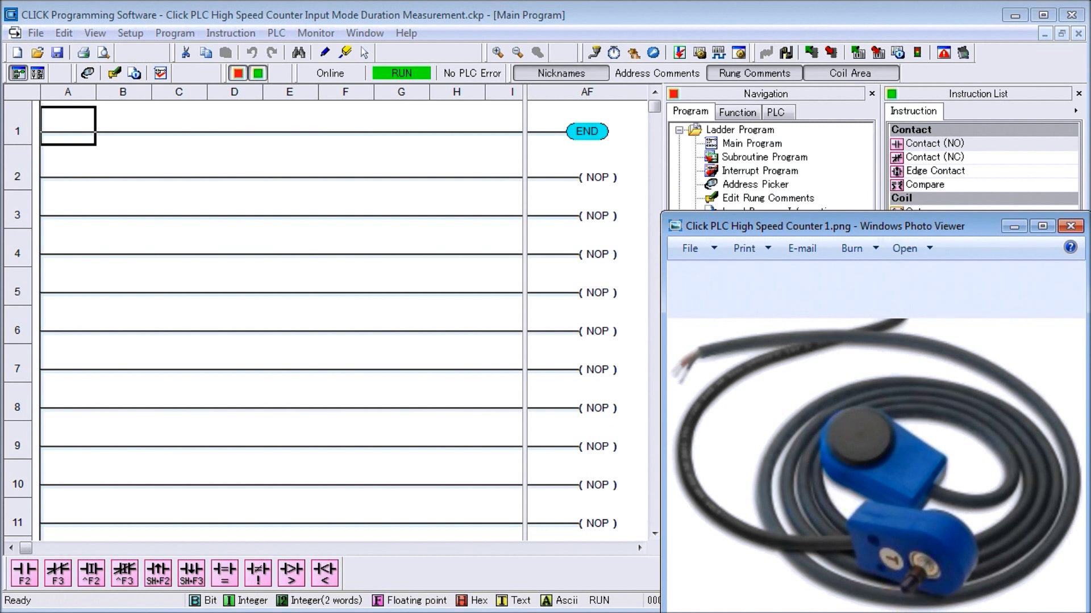
Advance the photo viewer from Counter 1.png to the sensor mounting assembly diagram
key(Right)
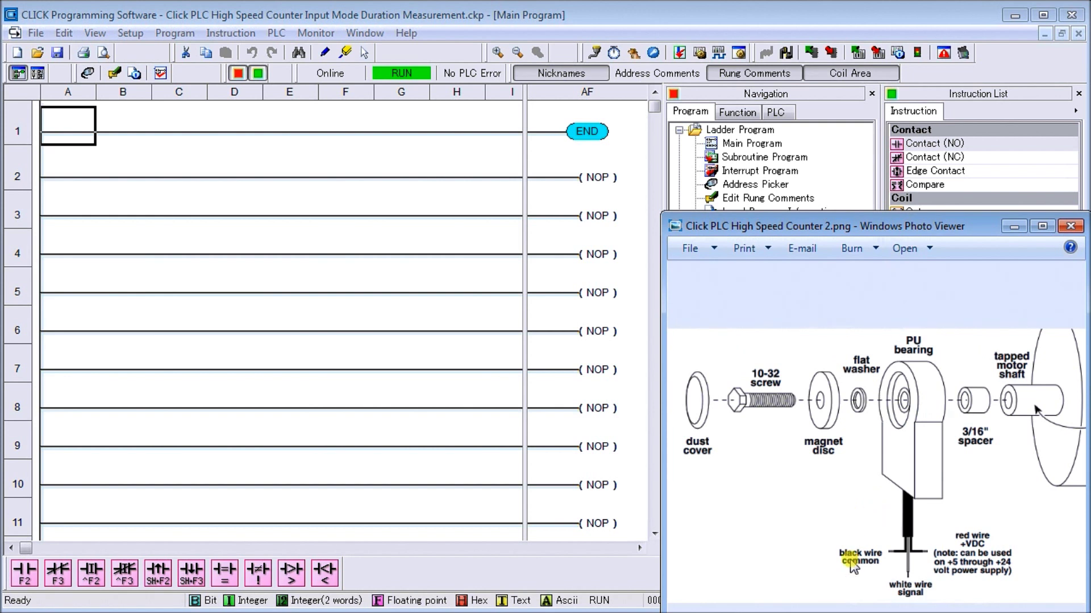
View the Dart PU-E wiring diagram for inputs C1 and X1, then return to the ladder program
key(Right)
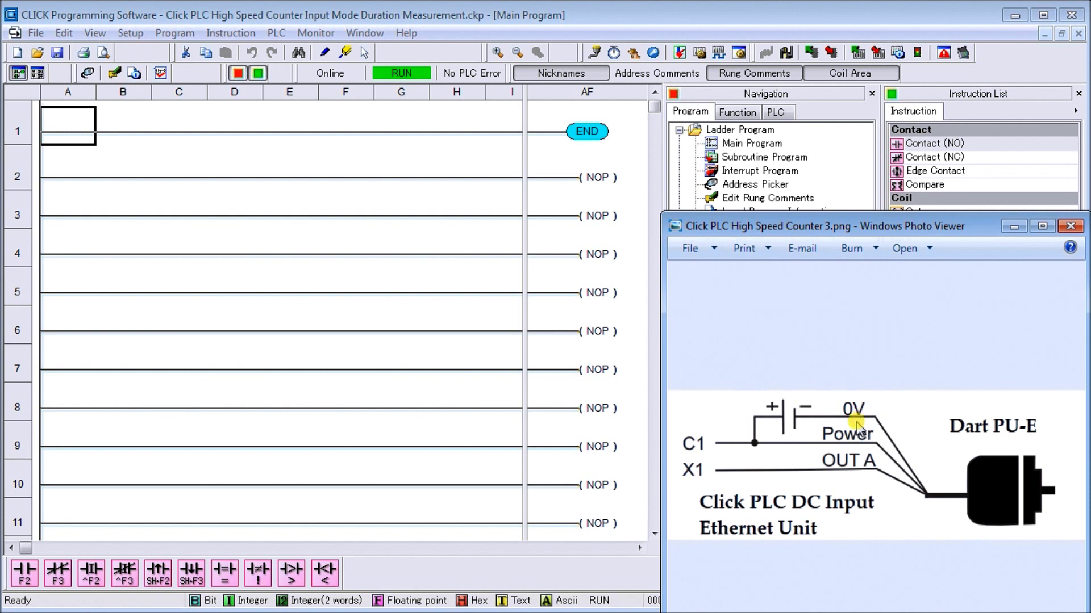
click(728, 14)
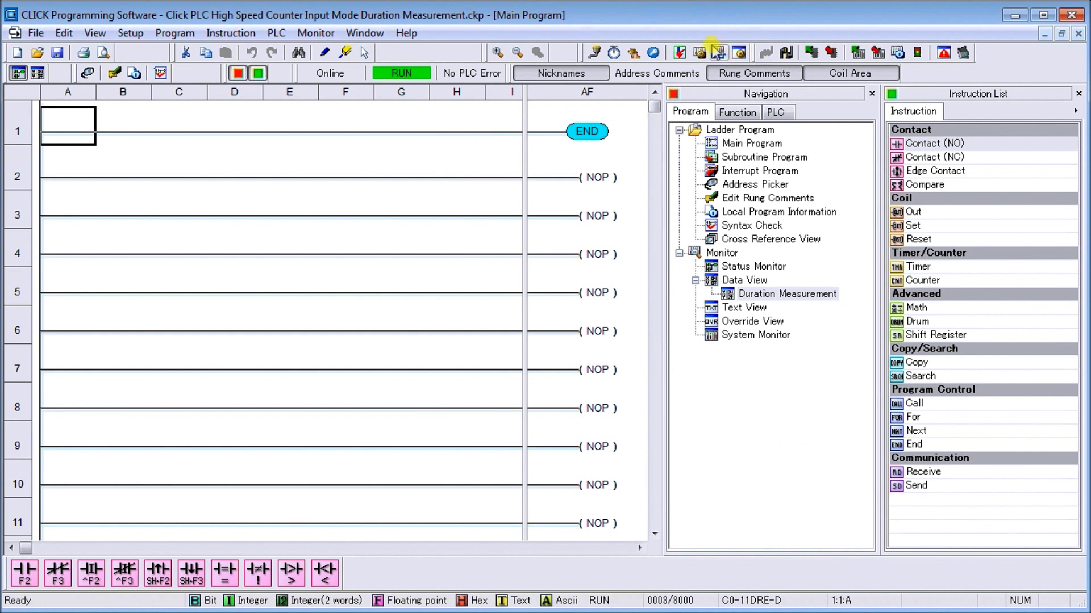
Open High Speed Input Setup from the Function list and select Duration Measurement mode
click(738, 114)
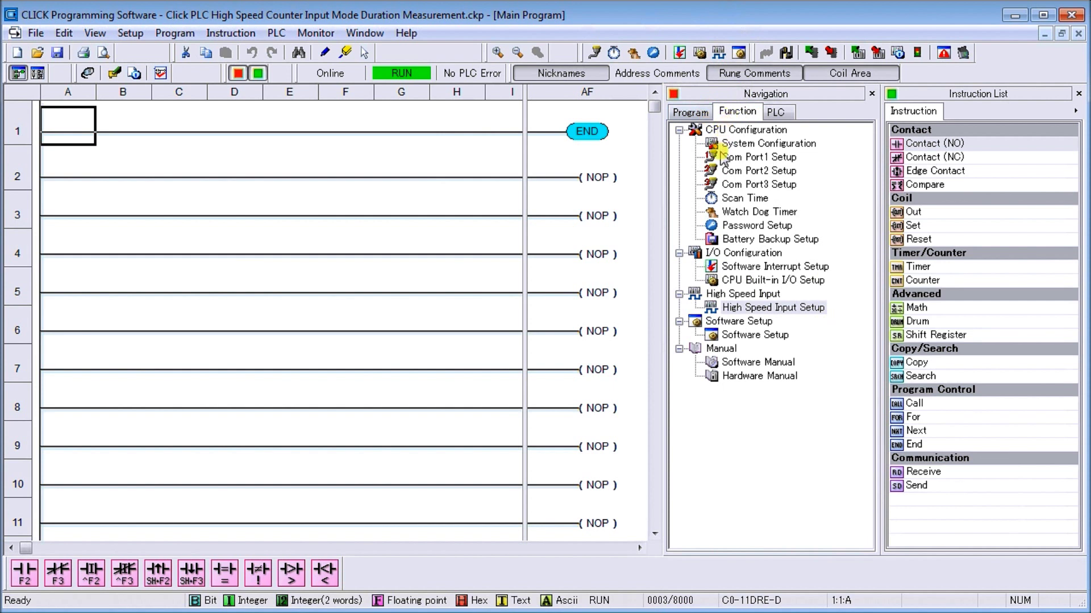
click(718, 54)
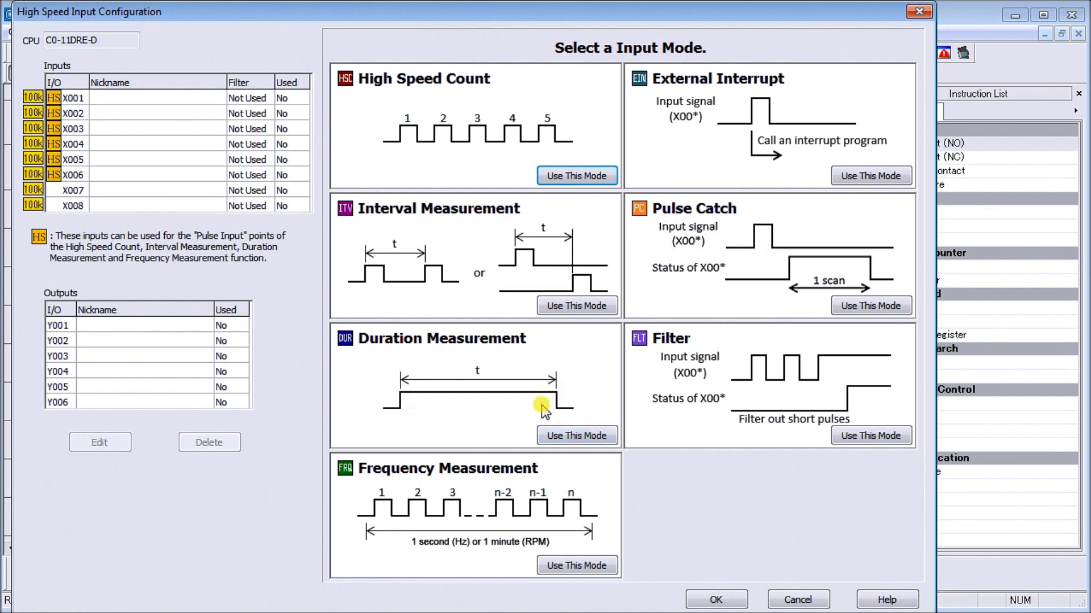
click(570, 436)
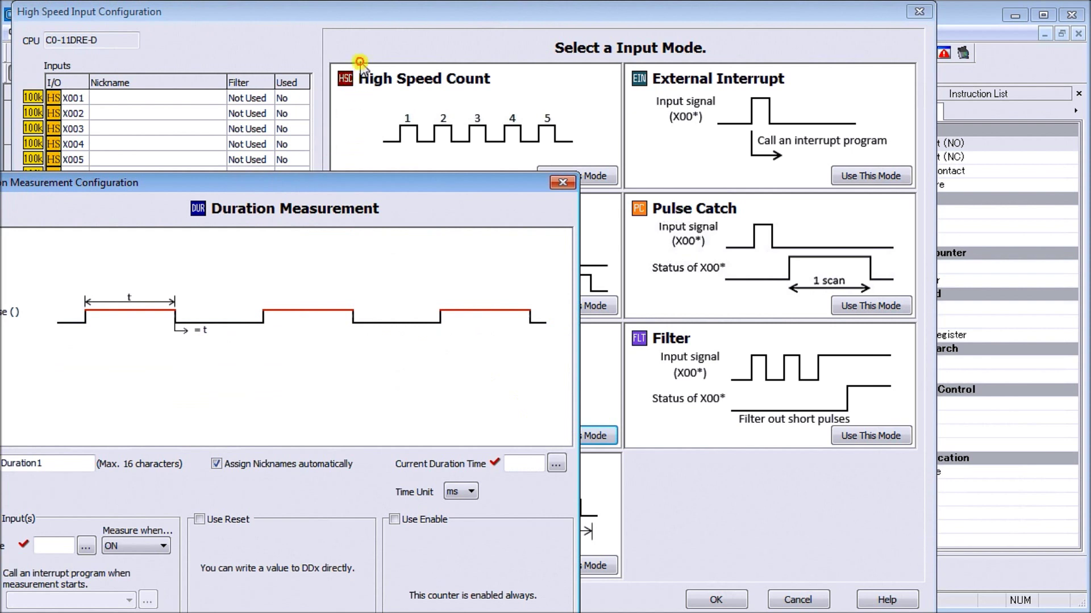
Bring the Duration Measurement settings into view and enable Use This Mode
click(365, 28)
drag(365, 28, 365, 28)
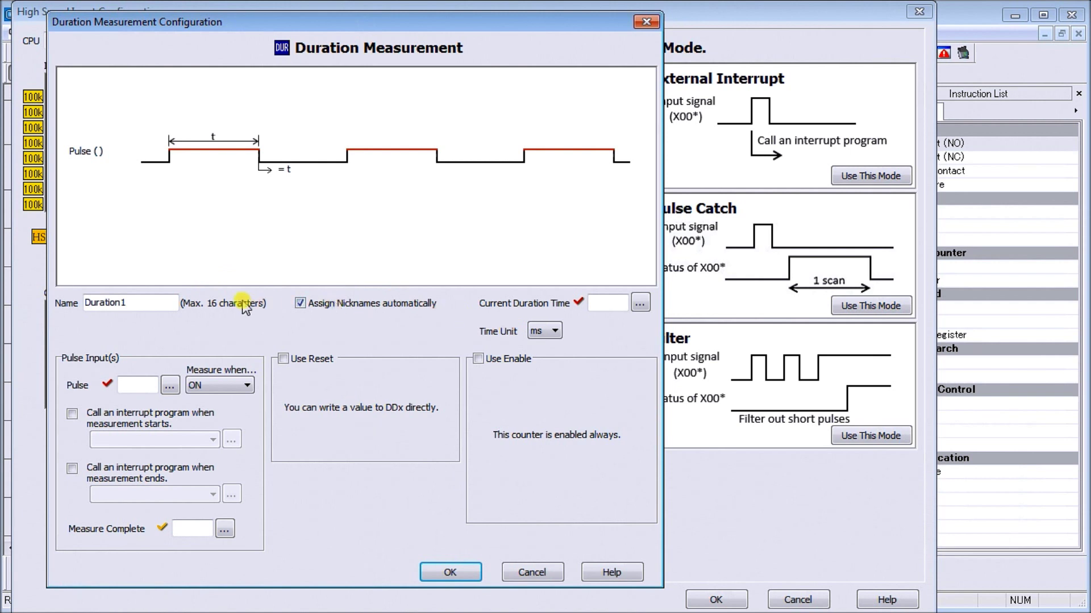
double_click(178, 304)
click(123, 310)
Store the current duration time in DD1 with the time unit set to microseconds (us)
click(639, 304)
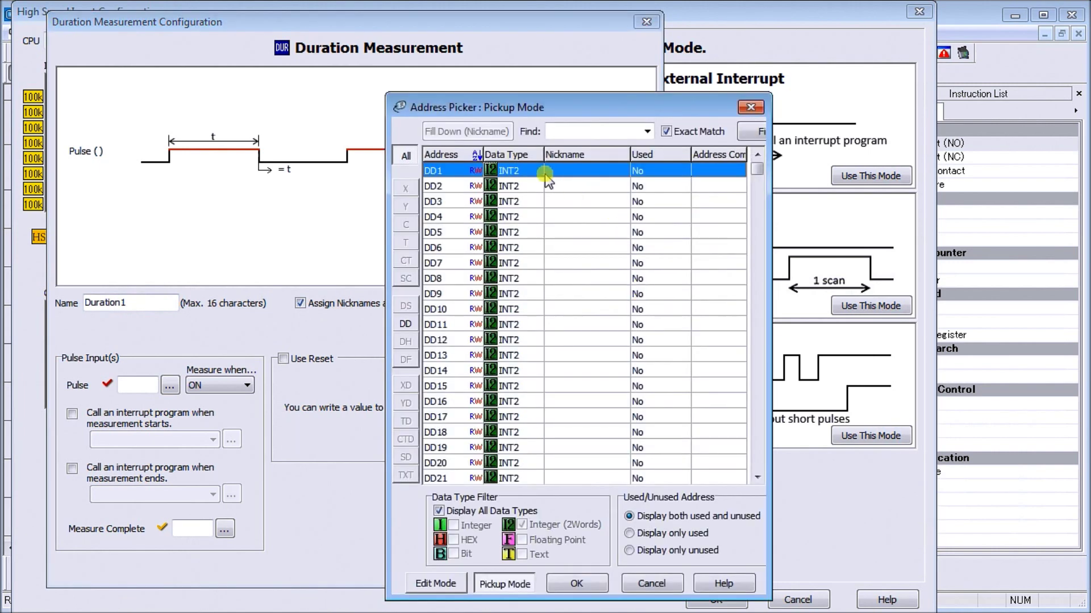
double_click(556, 174)
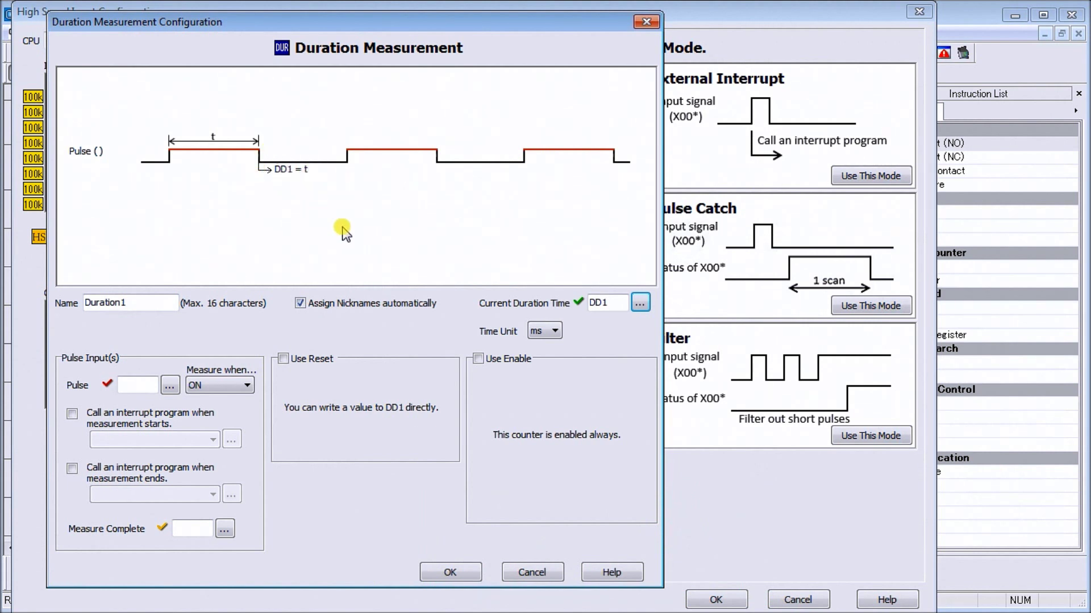
click(551, 331)
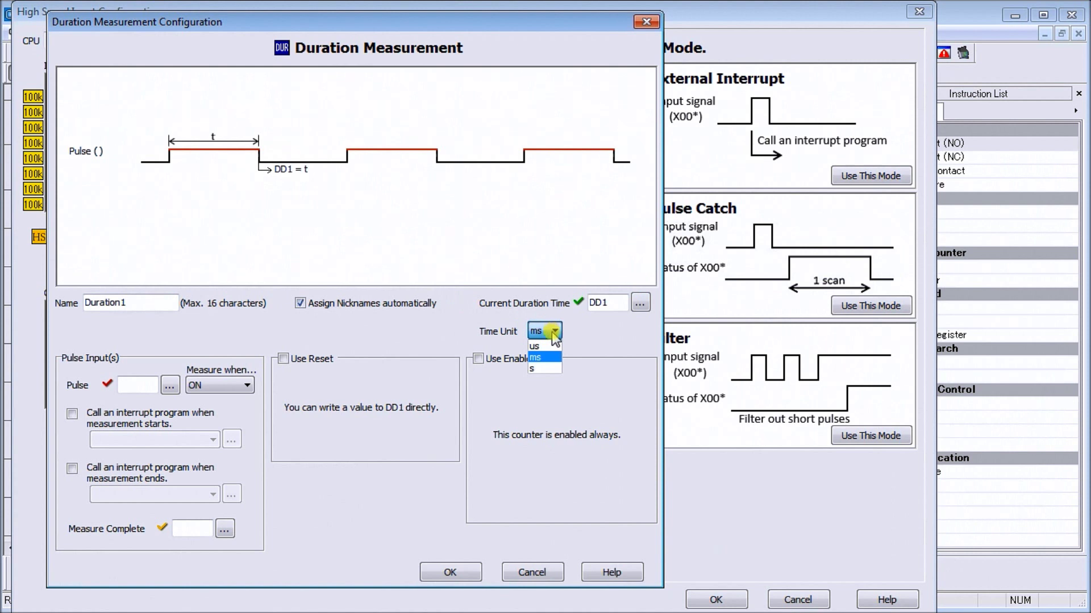
click(551, 347)
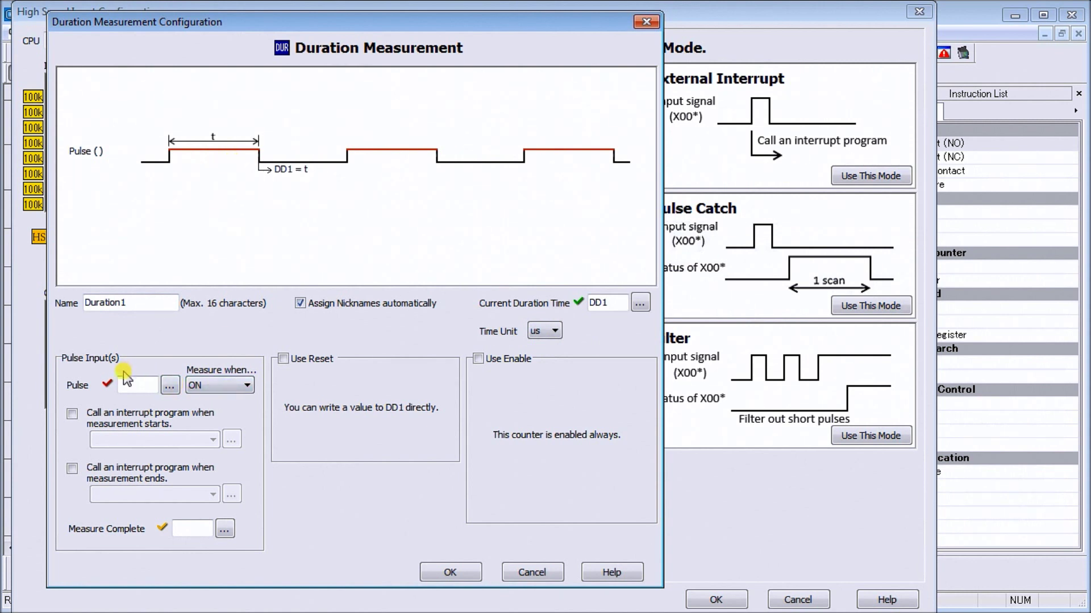
click(169, 388)
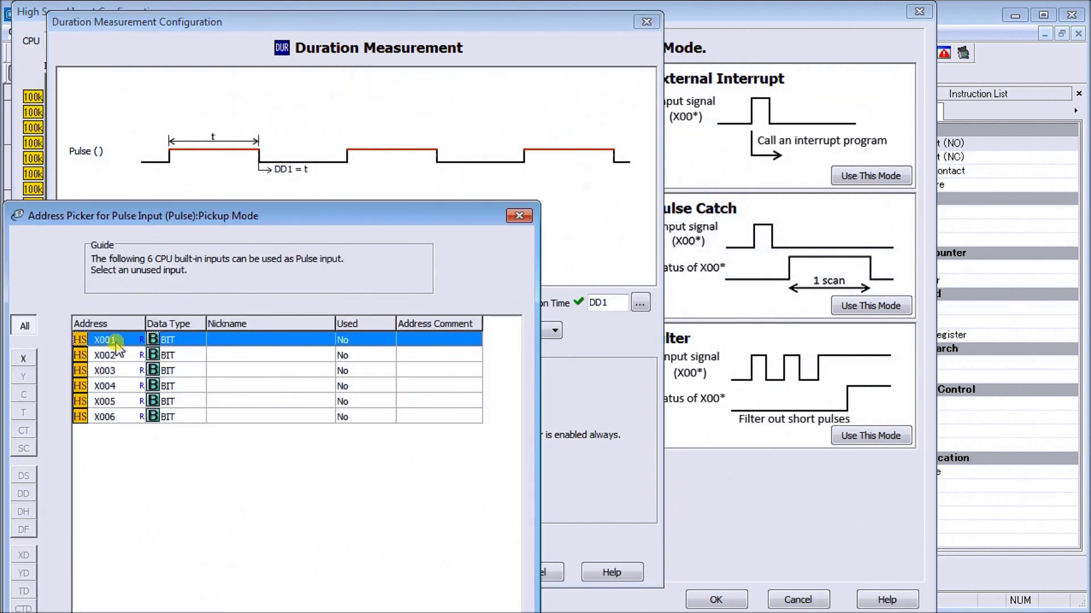
Set the pulse input to X001 and measure the duration while the pulse is ON
drag(148, 215, 164, 96)
click(135, 222)
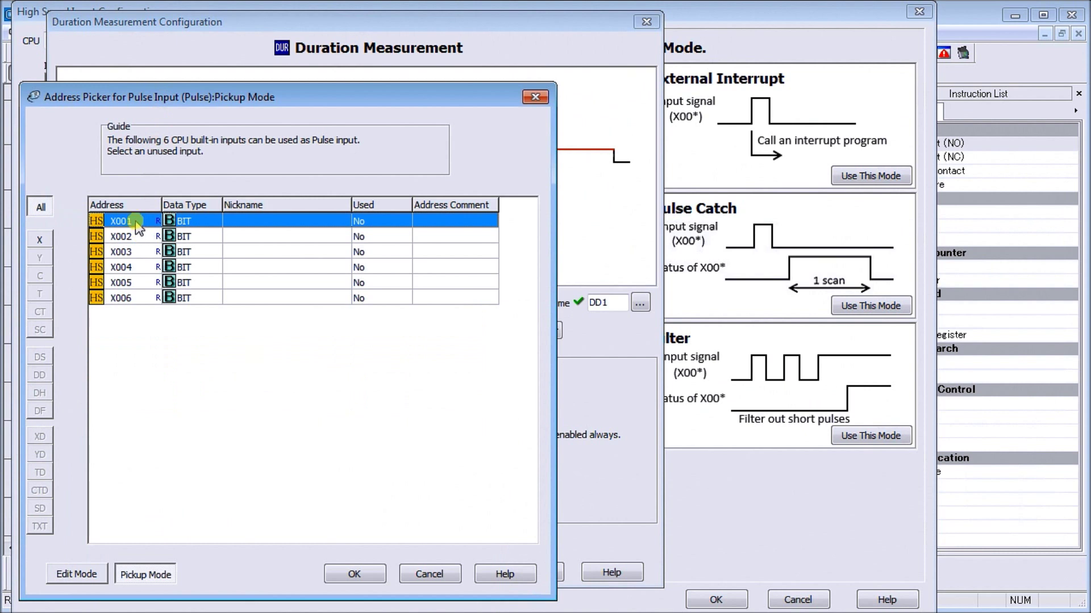
double_click(136, 221)
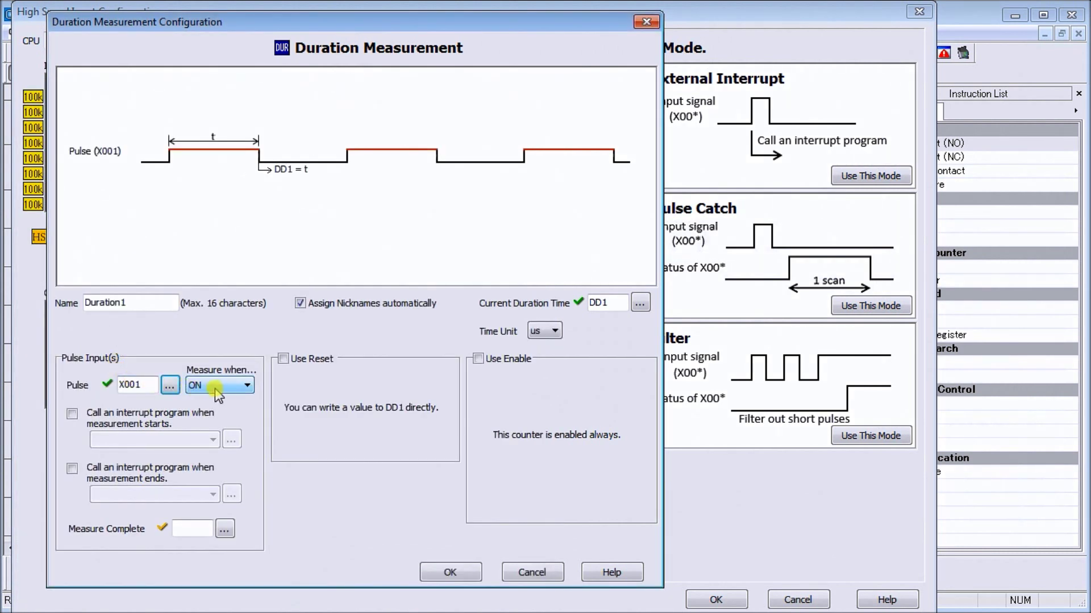
click(230, 389)
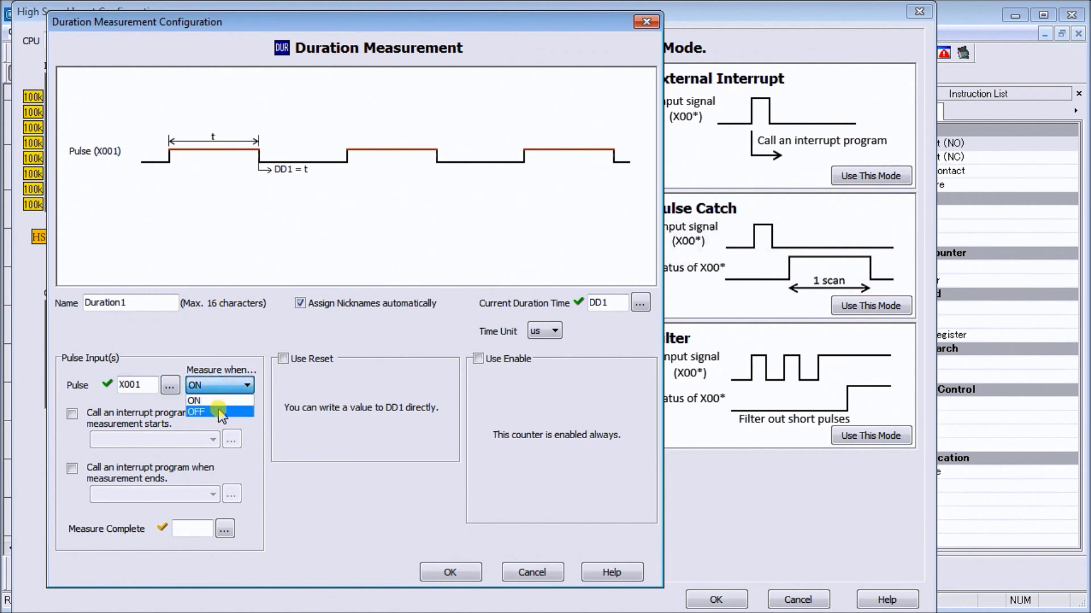
click(219, 409)
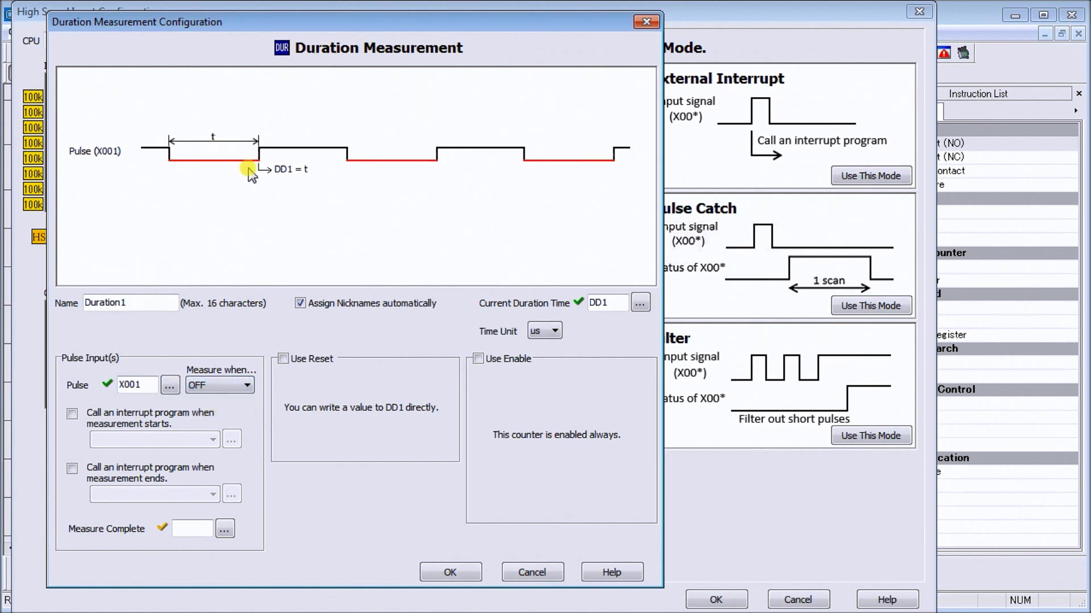
click(232, 386)
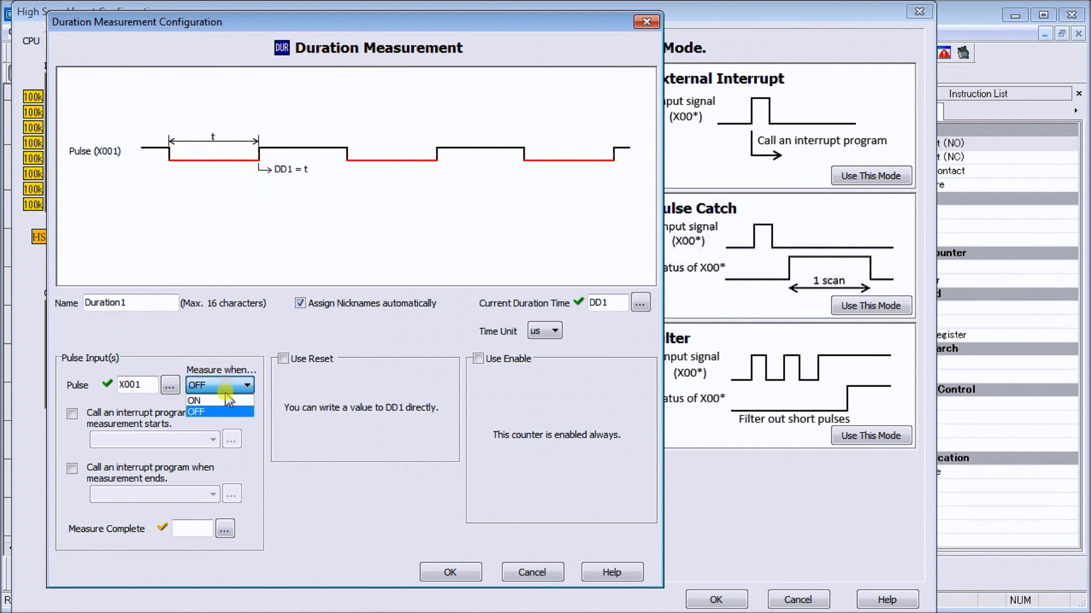
click(224, 400)
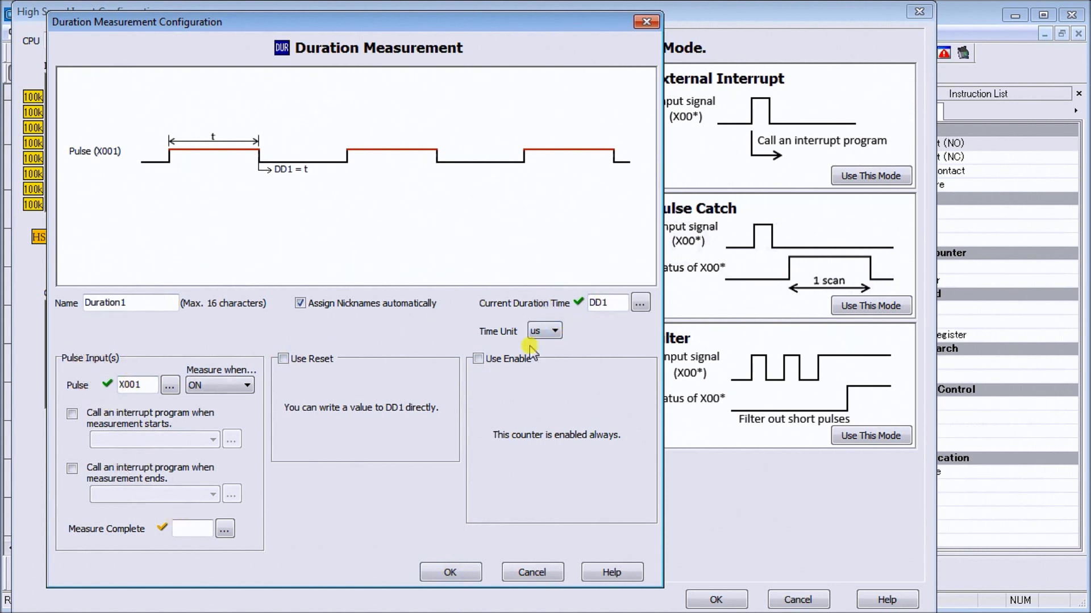
Accept the Duration1 settings, review X001's setup unchanged, and apply the High Speed Input Configuration
click(449, 572)
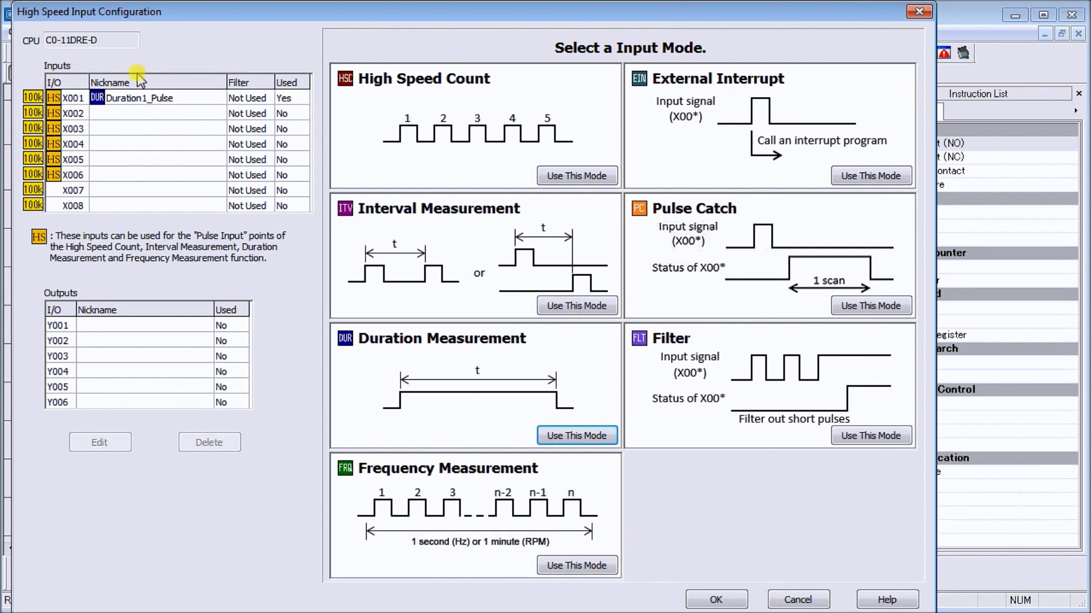
click(137, 104)
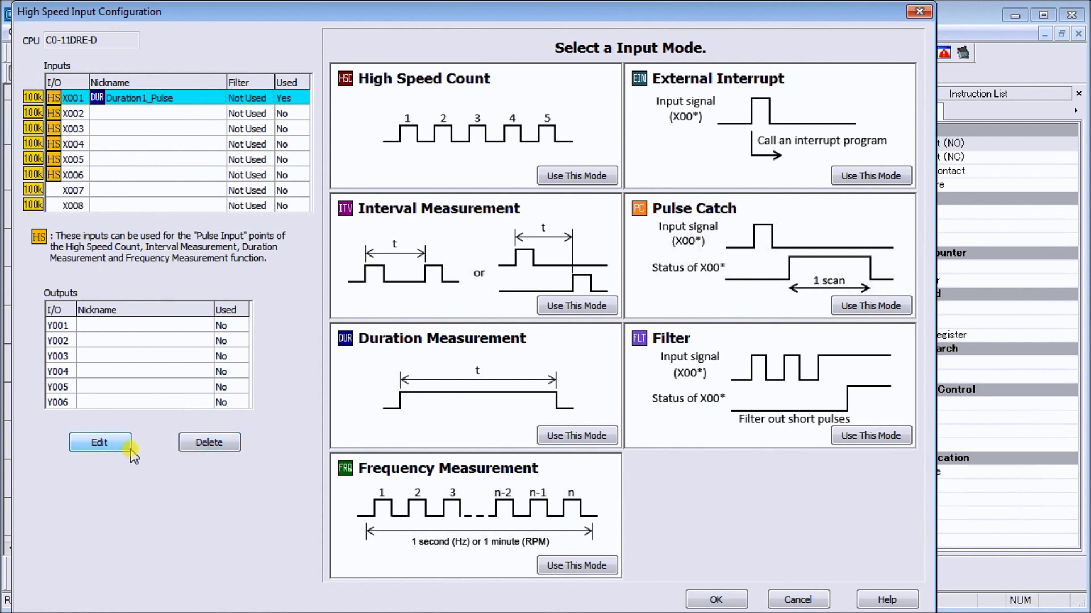
click(107, 442)
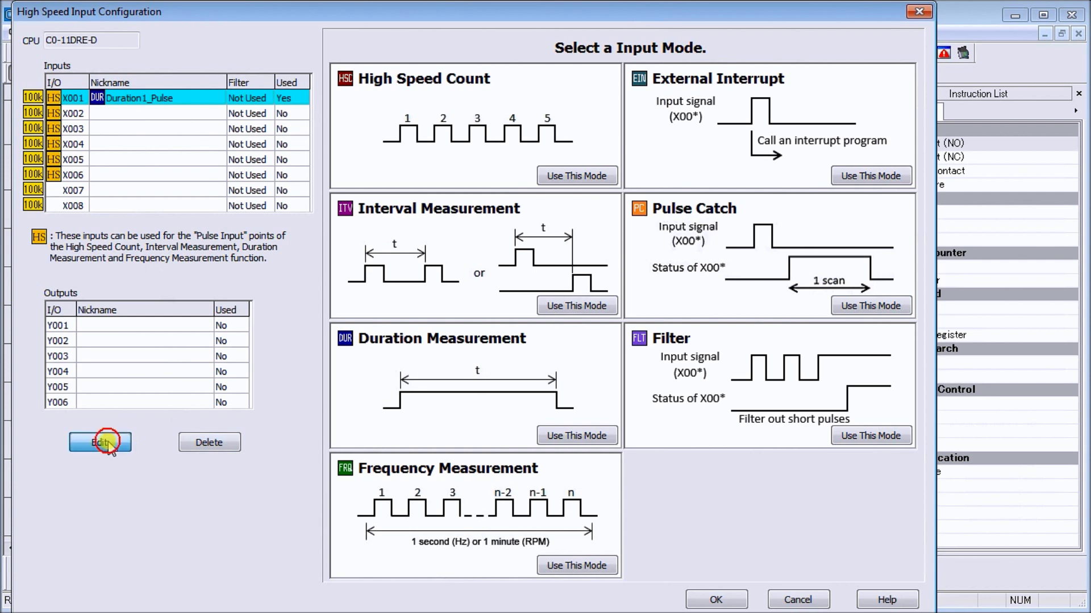
click(275, 68)
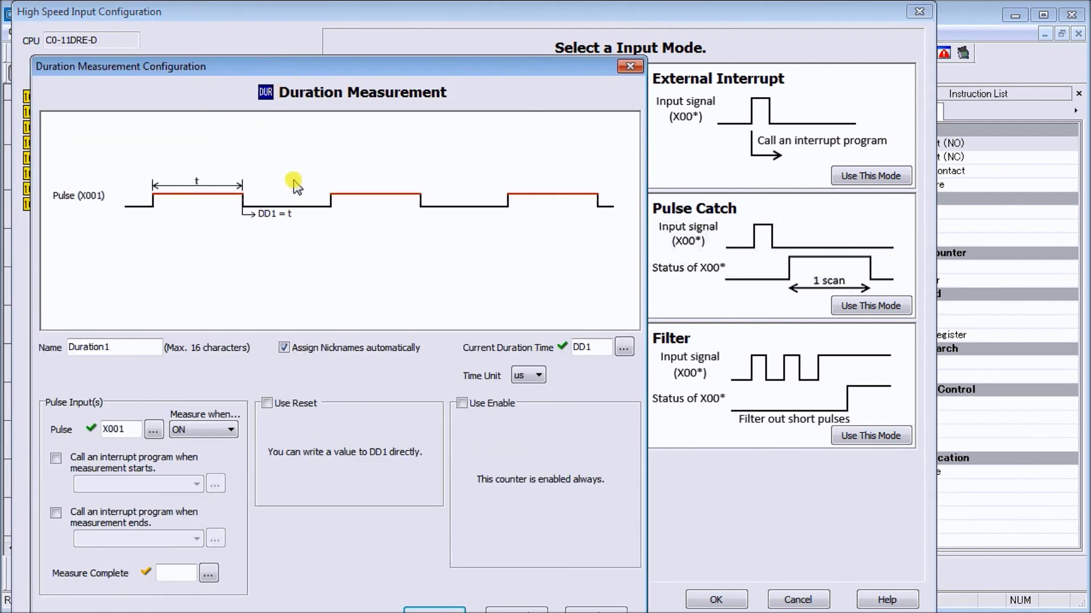
drag(287, 71, 287, 24)
click(498, 570)
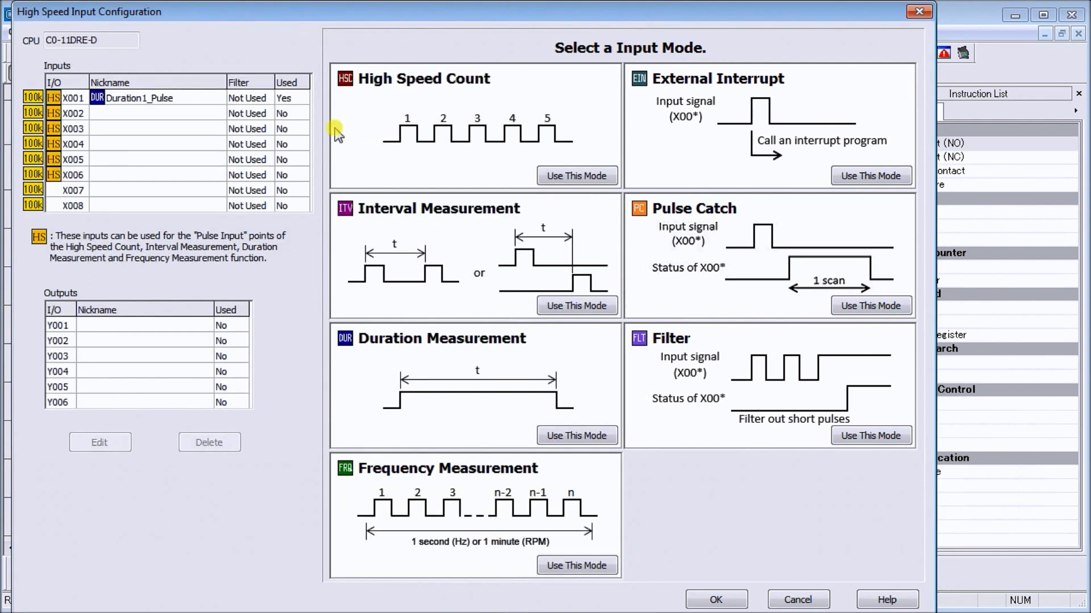
click(722, 602)
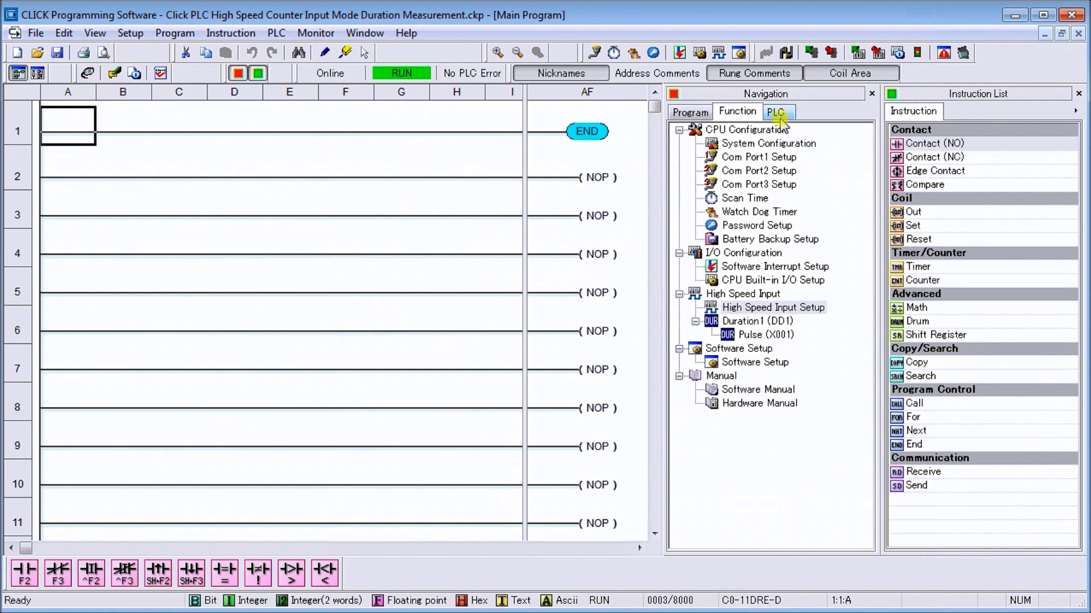
click(878, 55)
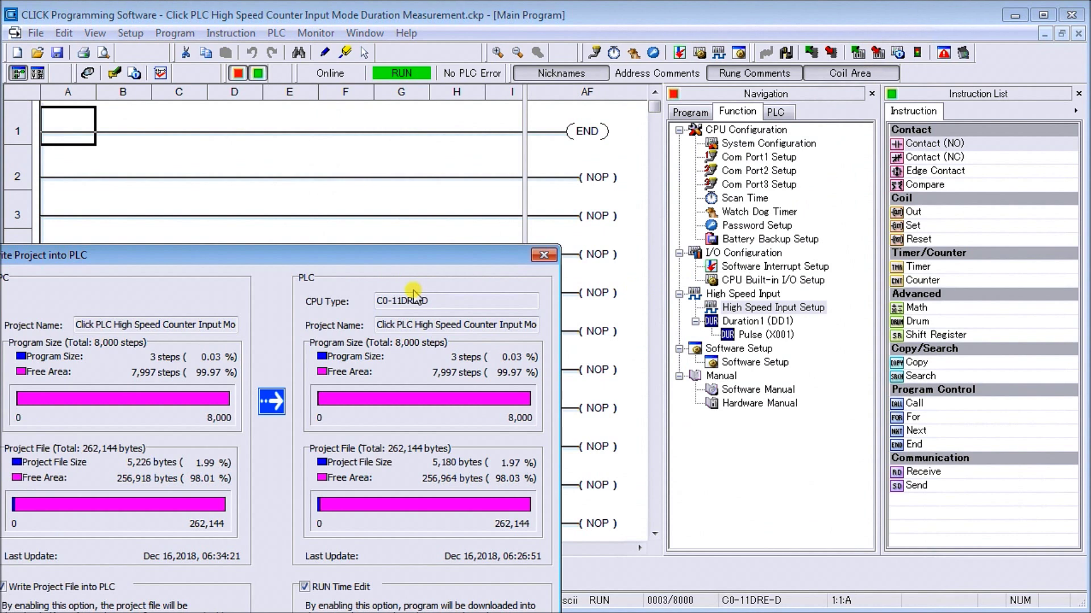
Write the project into the running PLC as a run-time edit despite the project discrepancy
drag(252, 255, 308, 113)
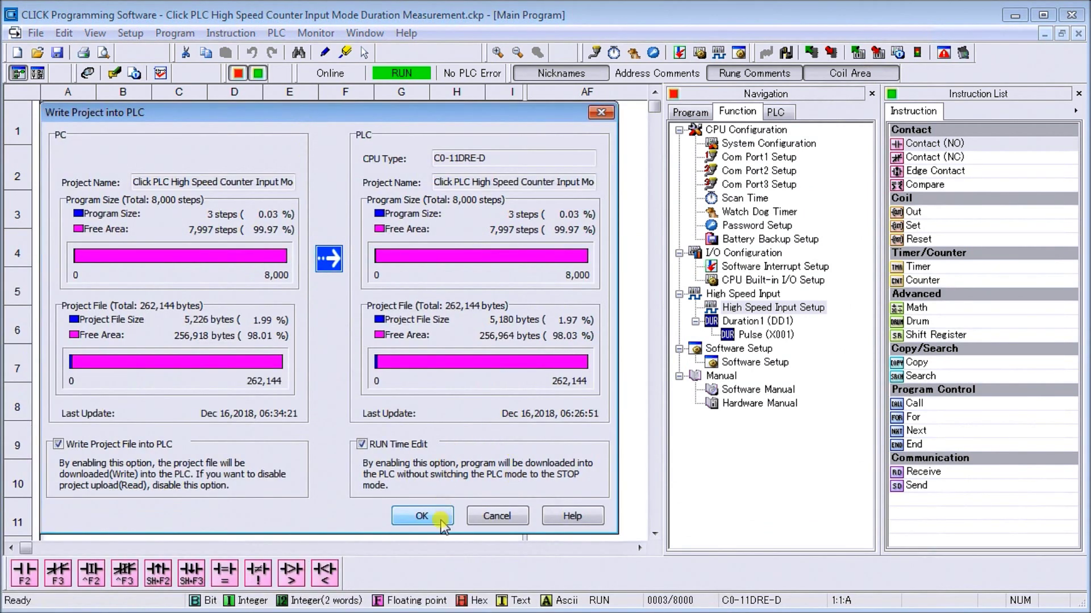
click(423, 517)
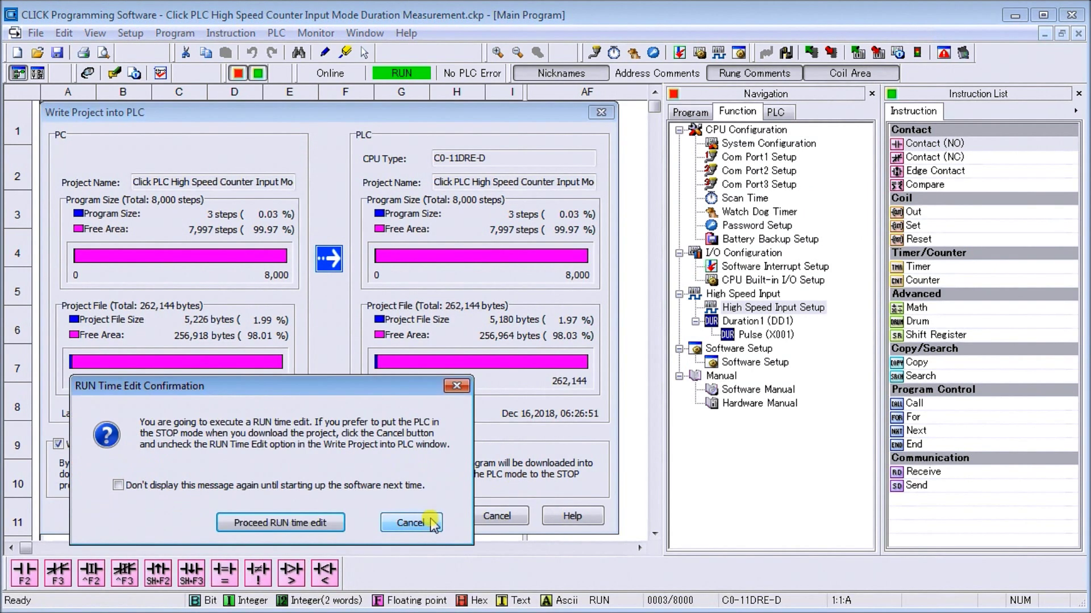
click(284, 522)
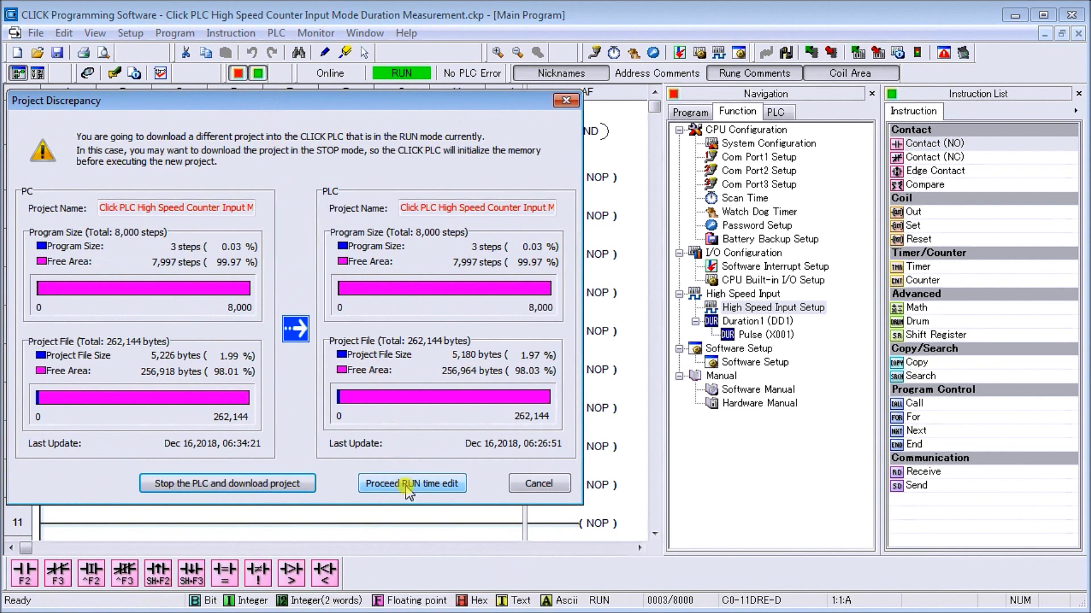
click(409, 491)
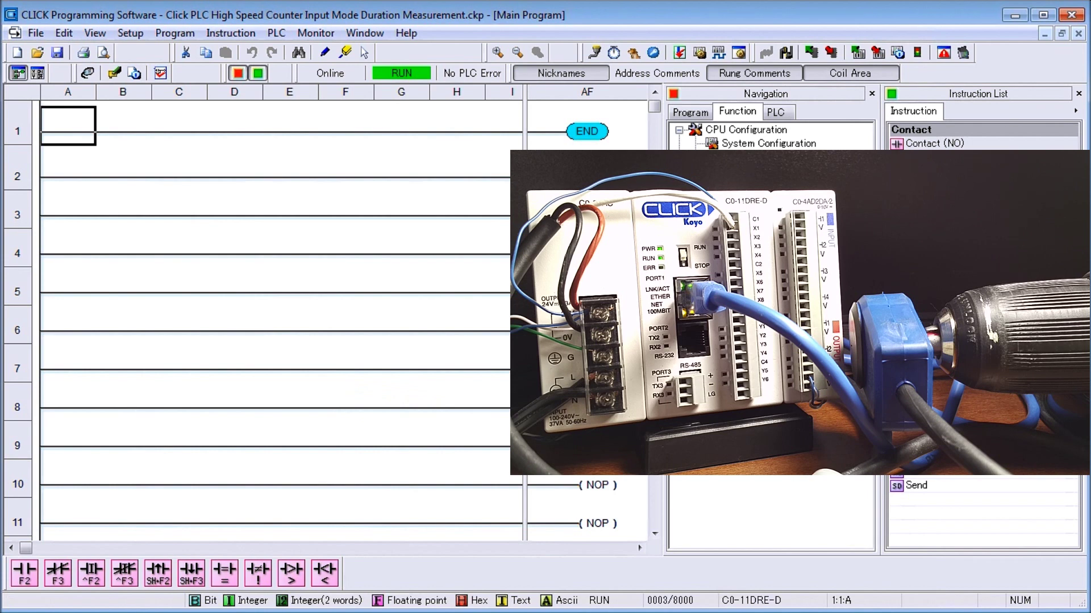
Switch the navigation panel to the Program tab to list the Ladder Program's Main Program
click(690, 111)
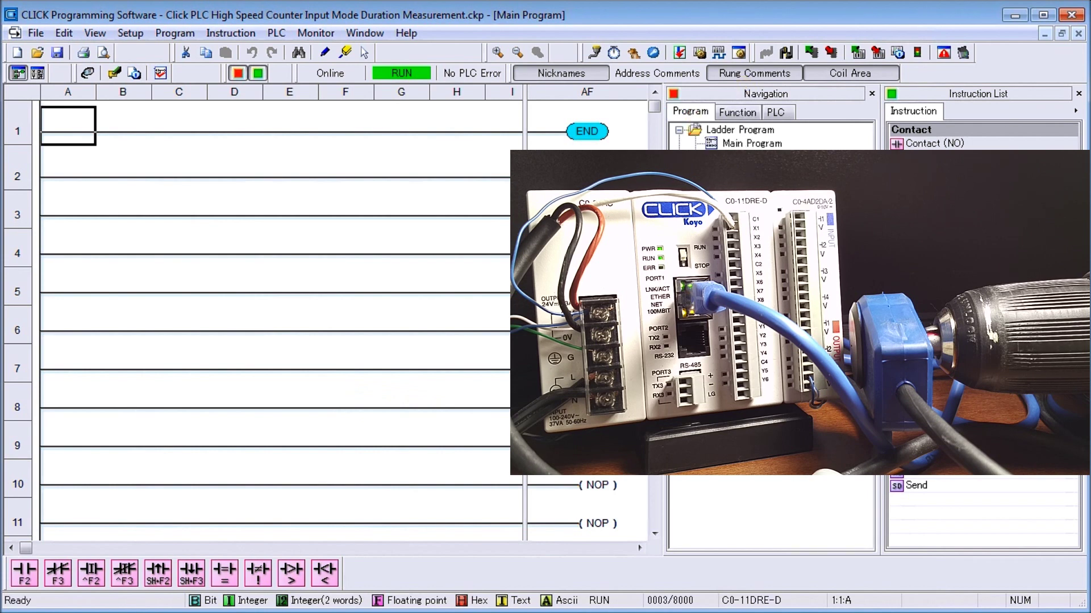
Open Data View with F2 and place it on screen to watch DD1 (Duration1_Time)
key(F2)
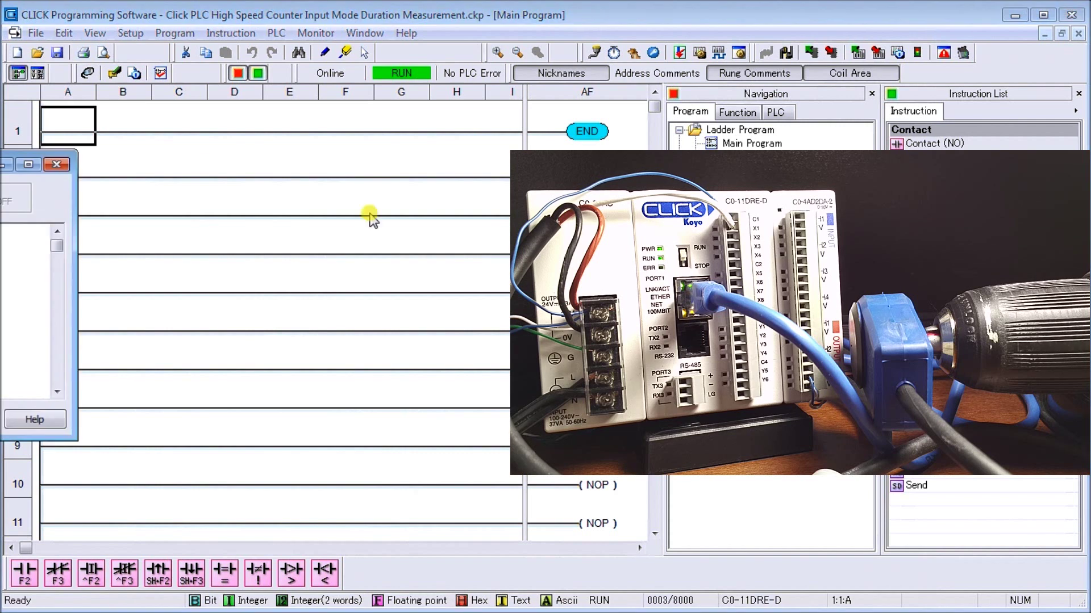
drag(39, 164, 221, 183)
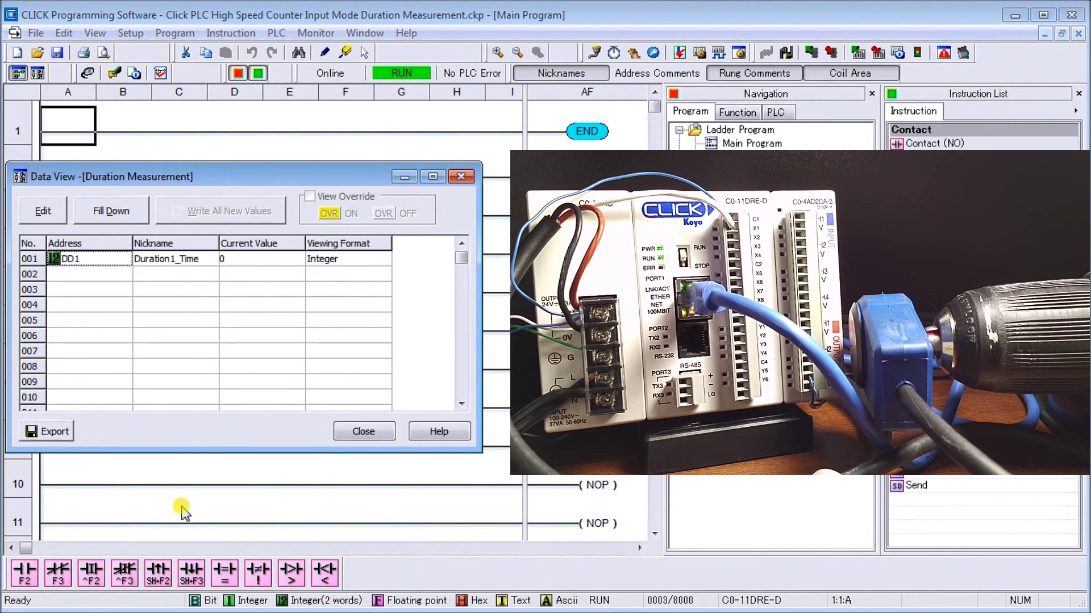